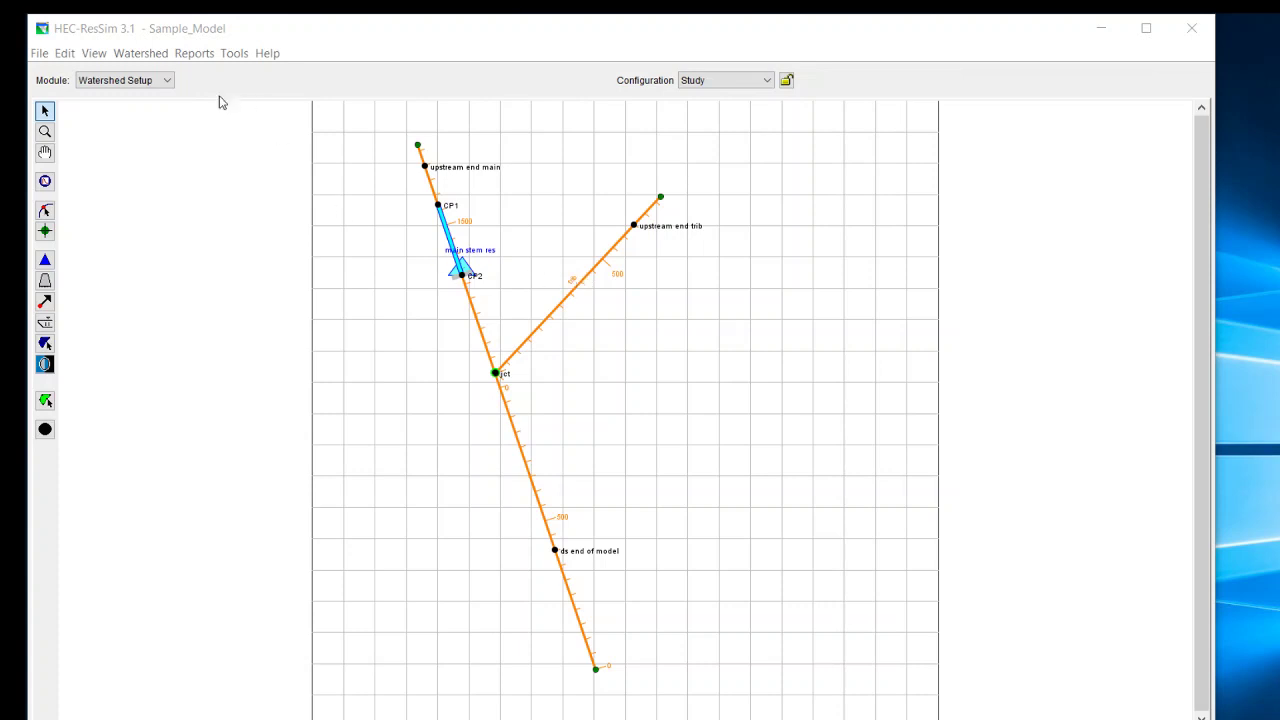
Switch to the Reservoir Network module, cancel a new network, and inspect the sample reaches and reservoir
left_click(167, 81)
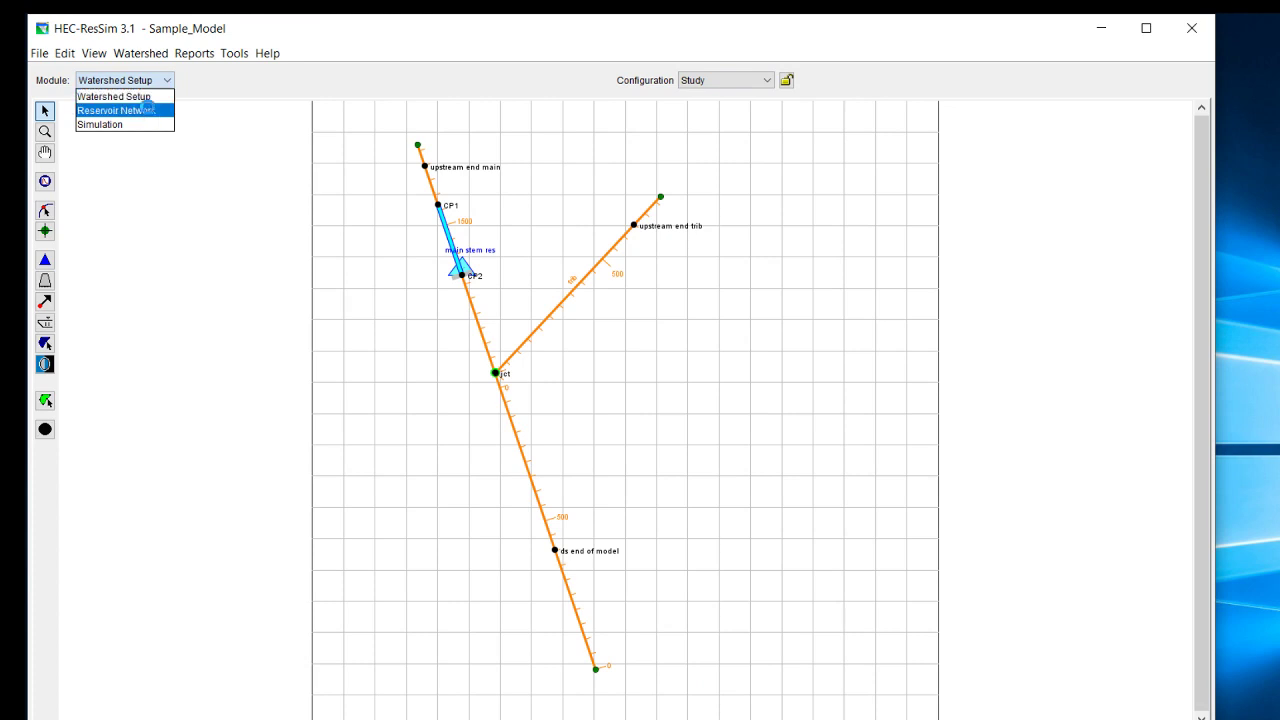
left_click(148, 110)
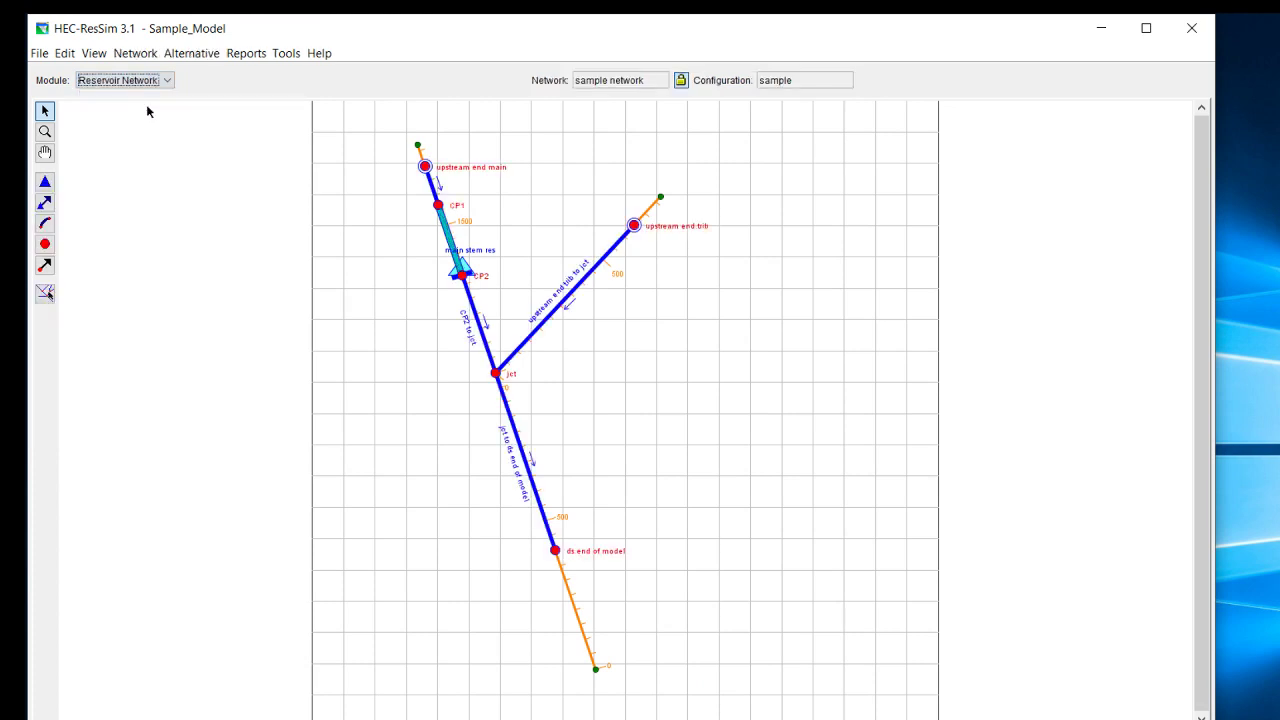
left_click(135, 53)
left_click(137, 77)
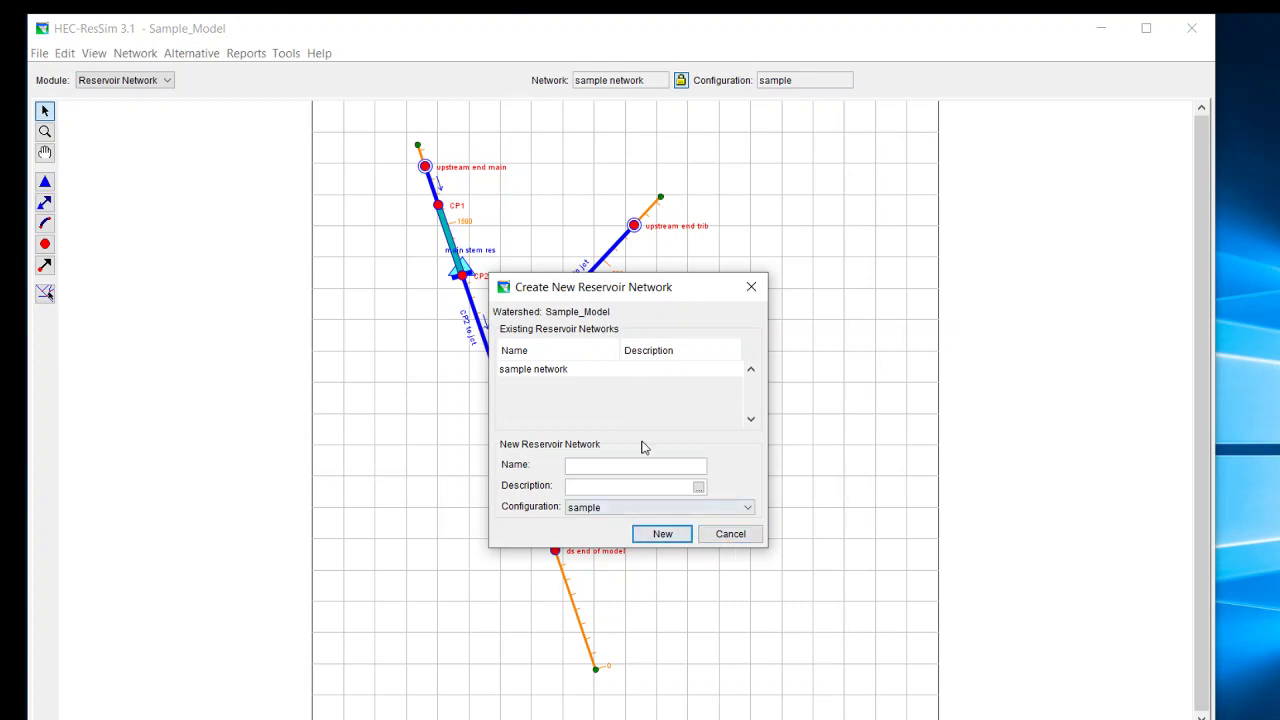
left_click(729, 534)
mouse_move(475, 298)
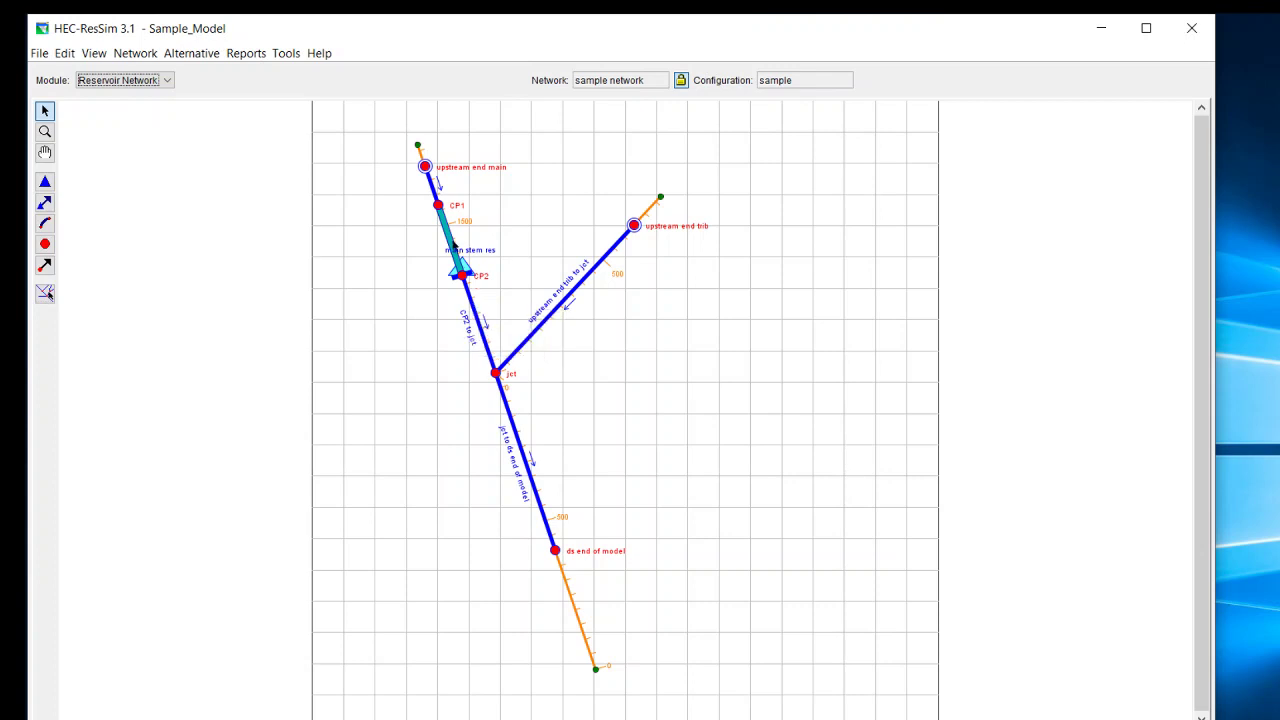
mouse_move(449, 243)
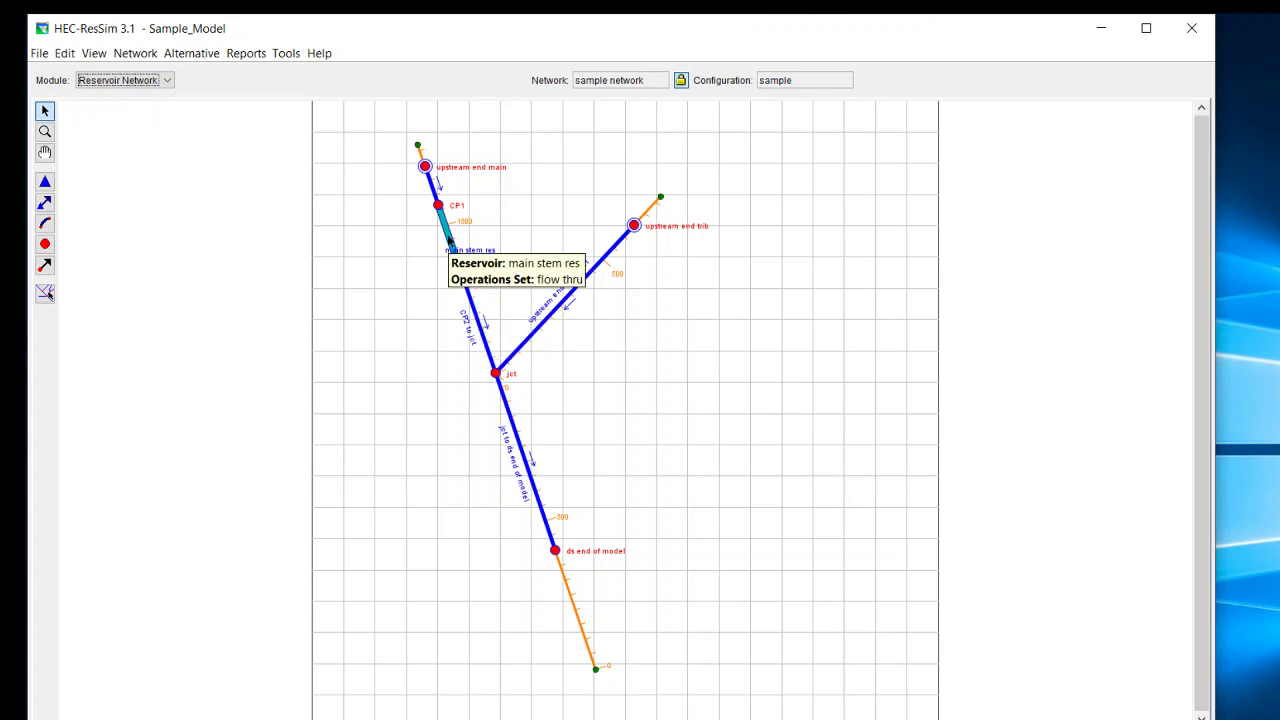
right_click(449, 243)
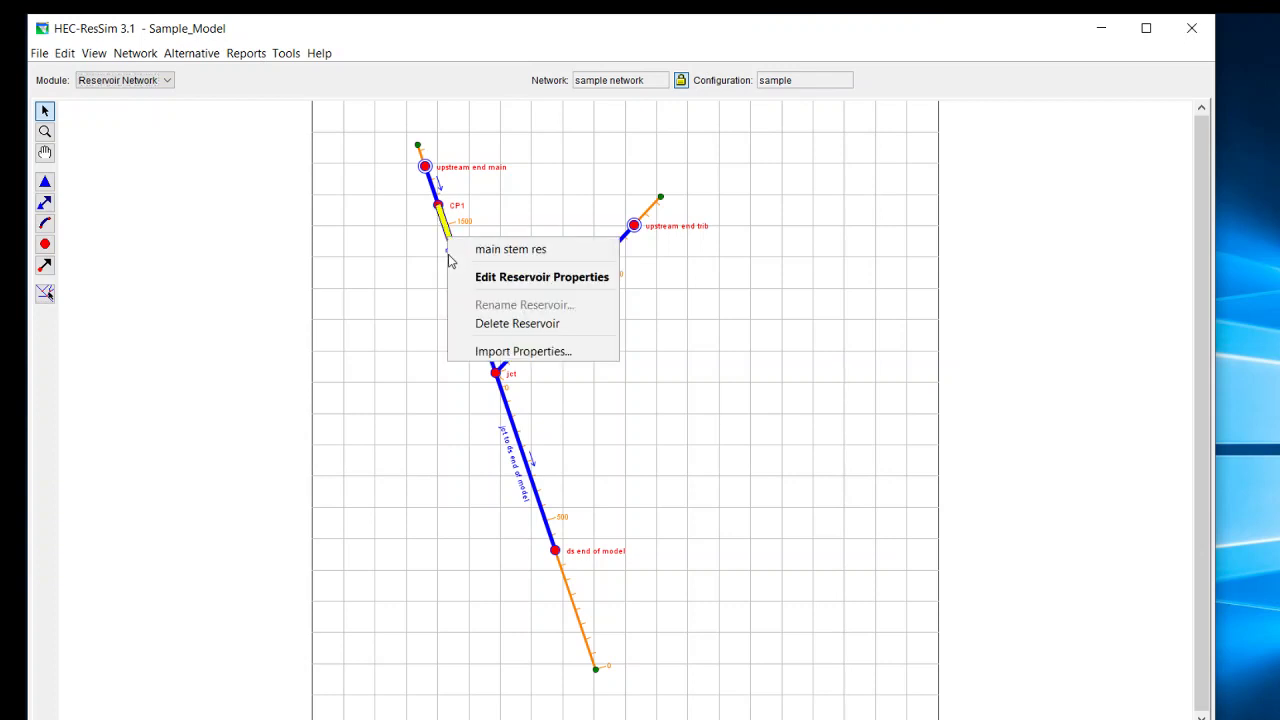
left_click(473, 282)
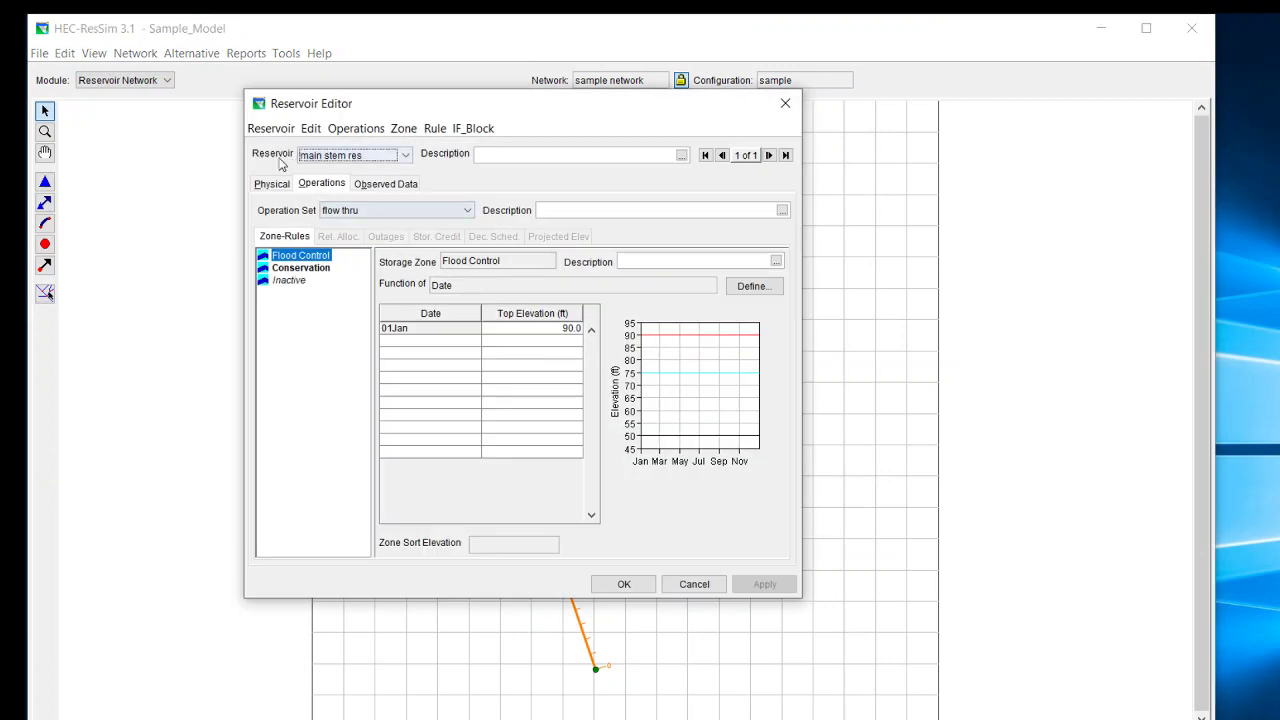
left_click(271, 186)
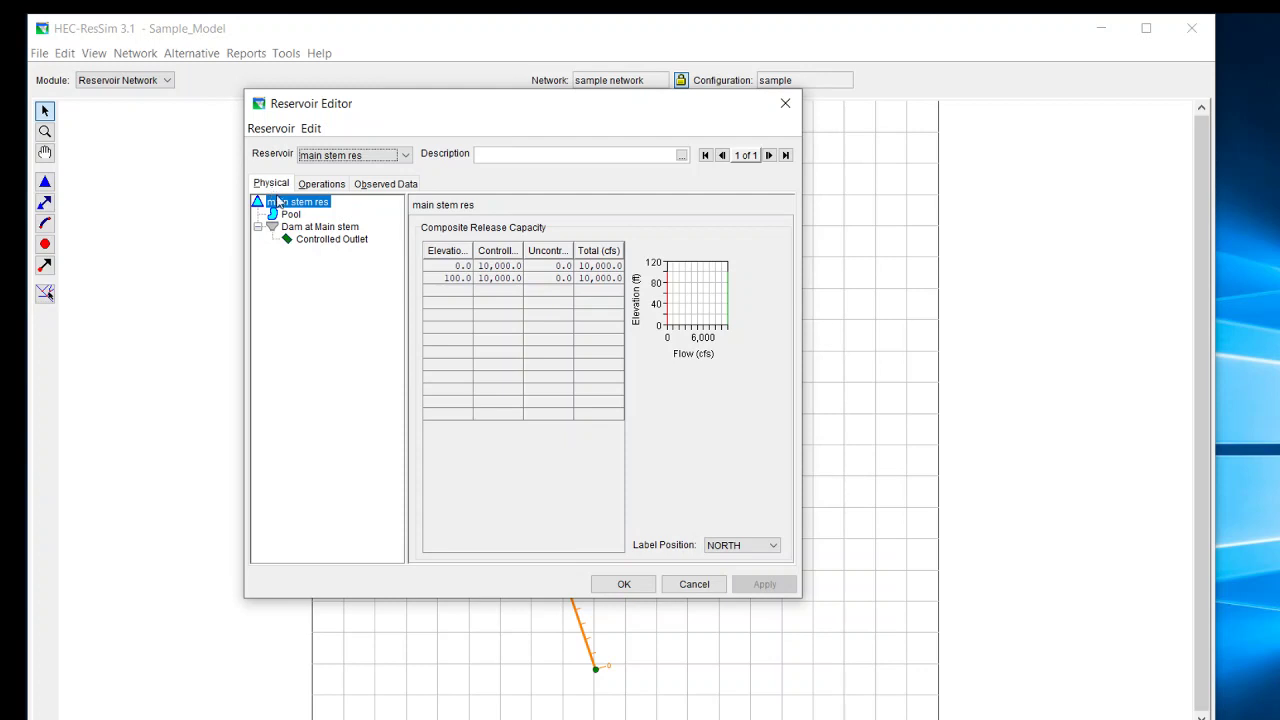
left_click(289, 216)
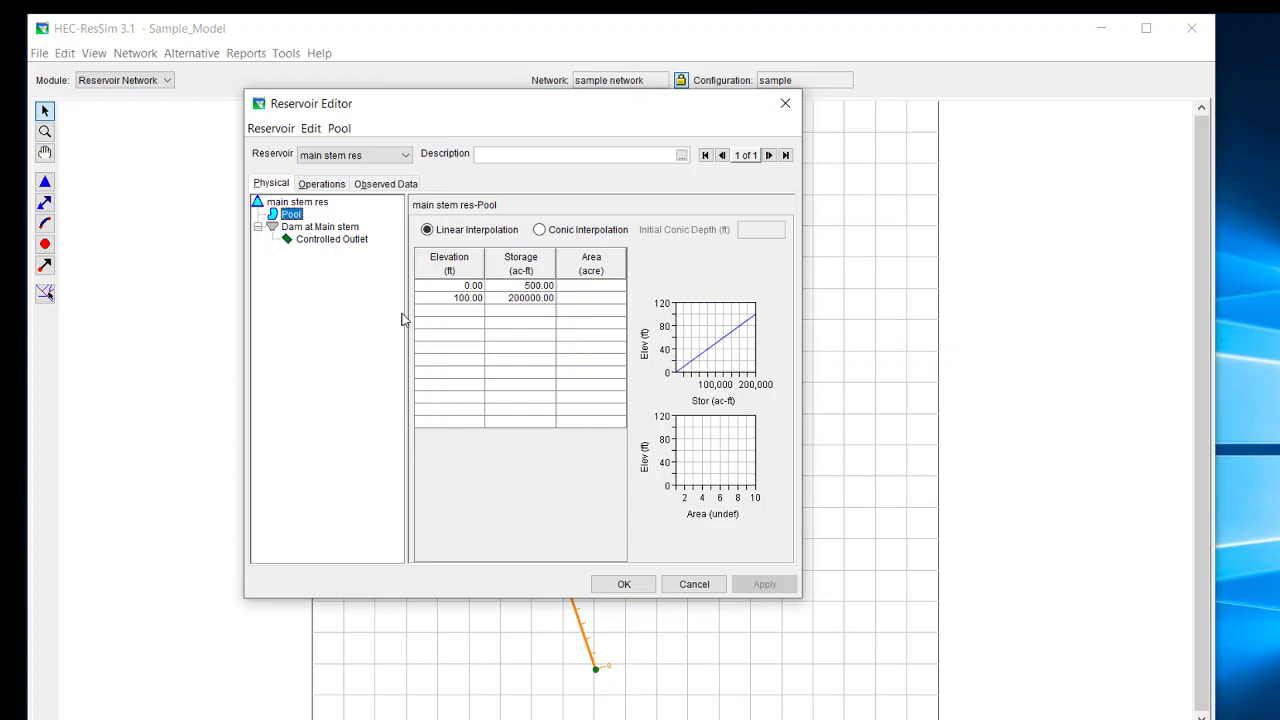
left_click(319, 244)
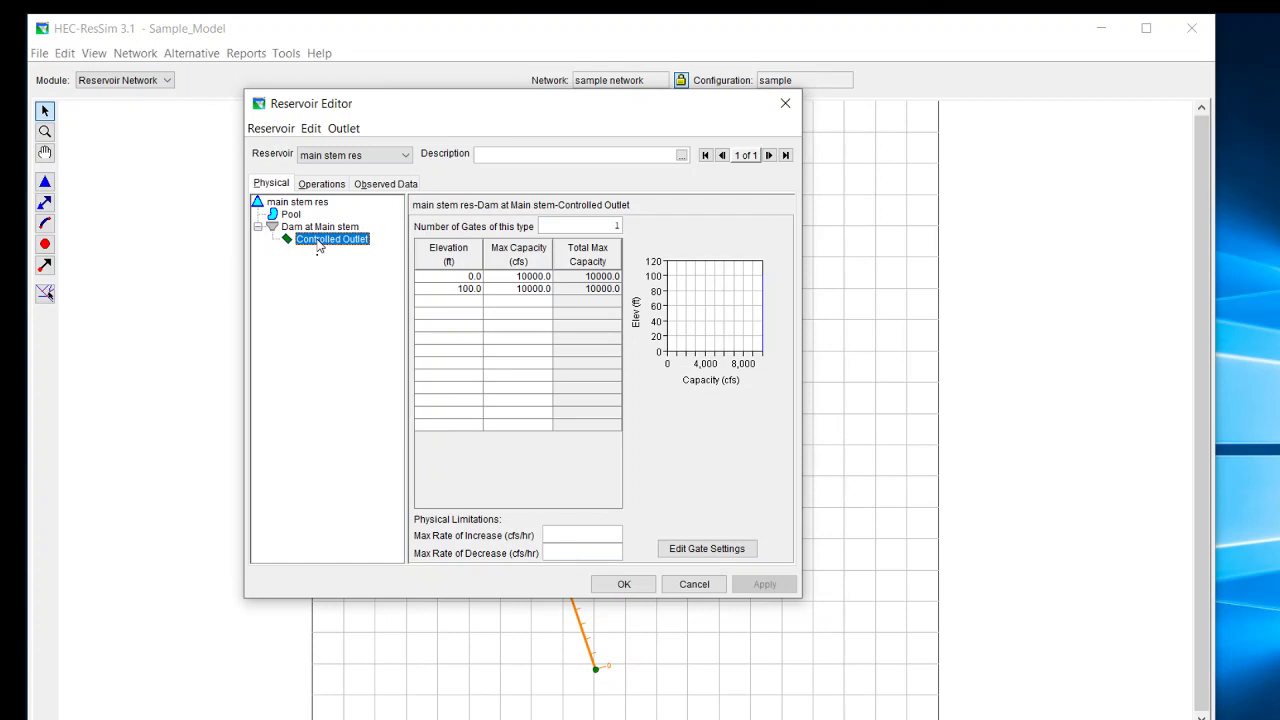
left_click(785, 103)
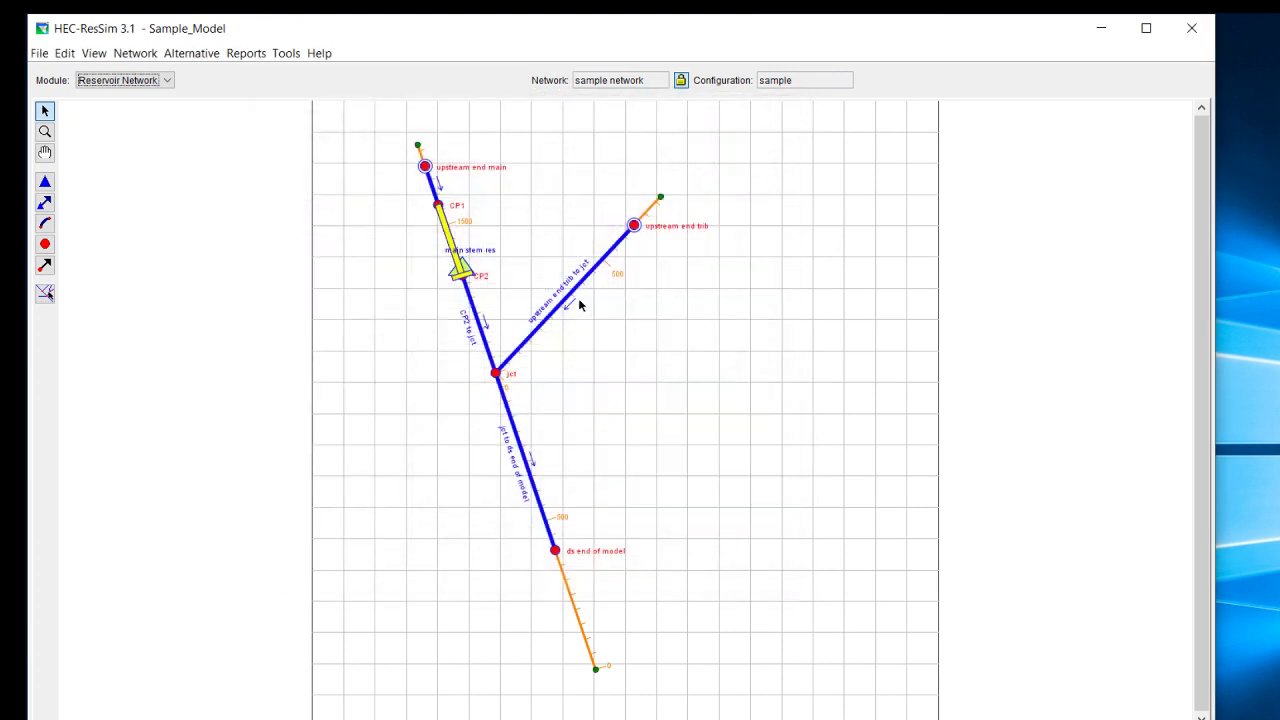
left_click(580, 288)
right_click(580, 288)
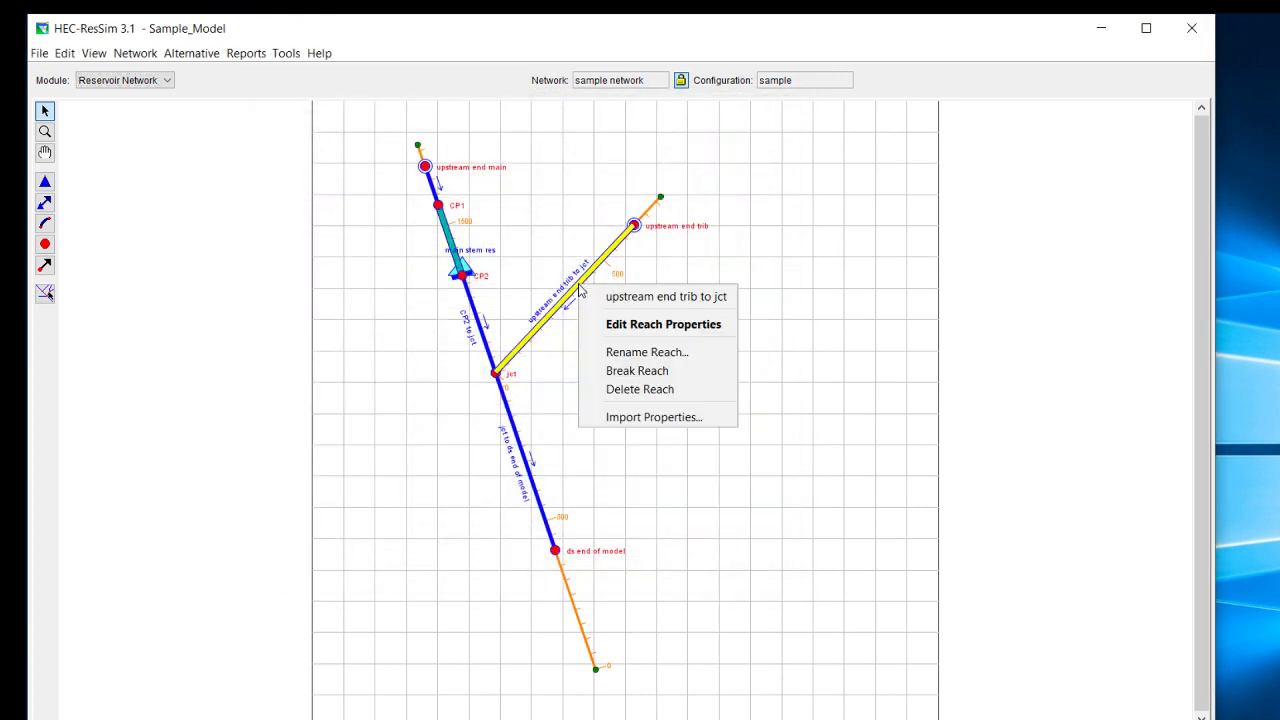
left_click(621, 324)
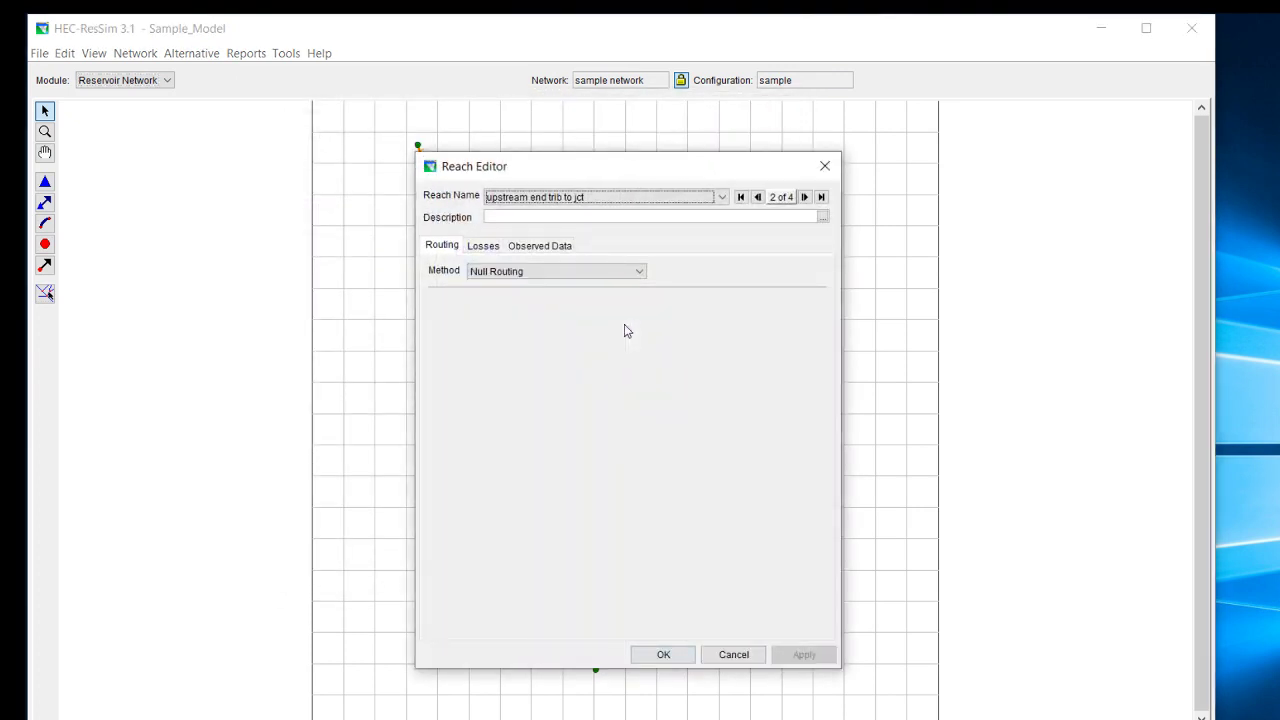
left_click(641, 272)
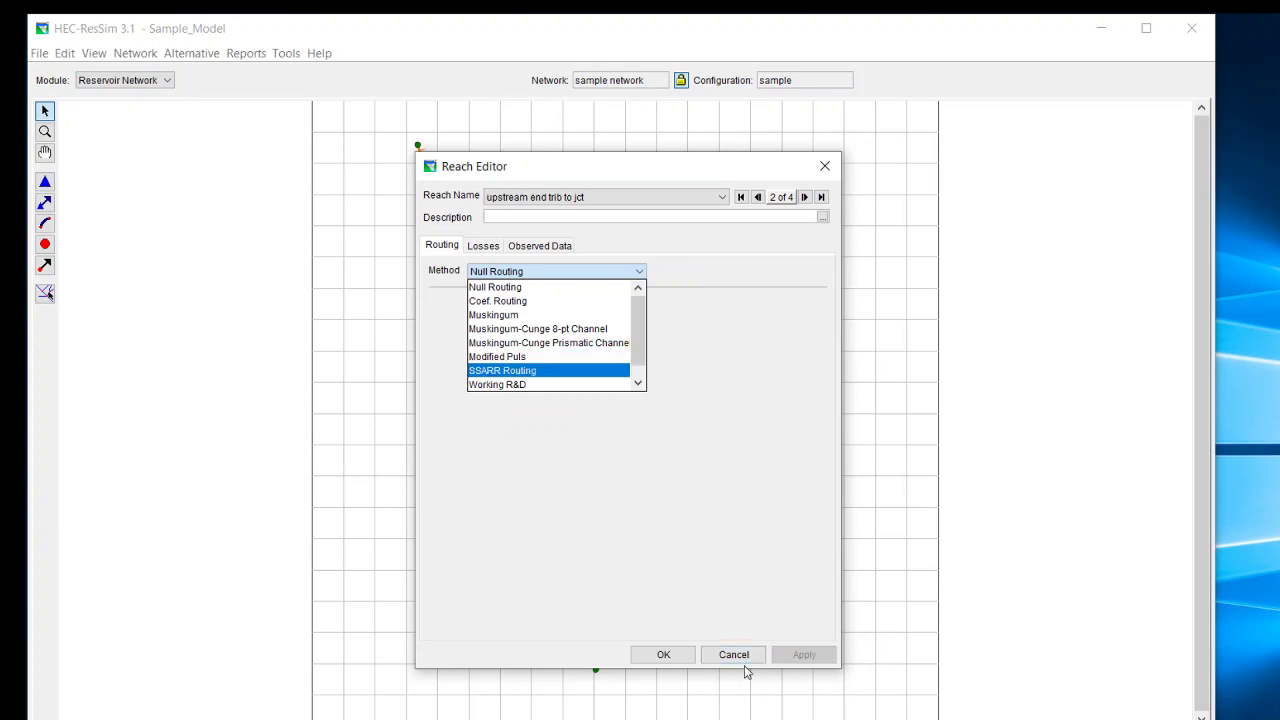
left_click(718, 622)
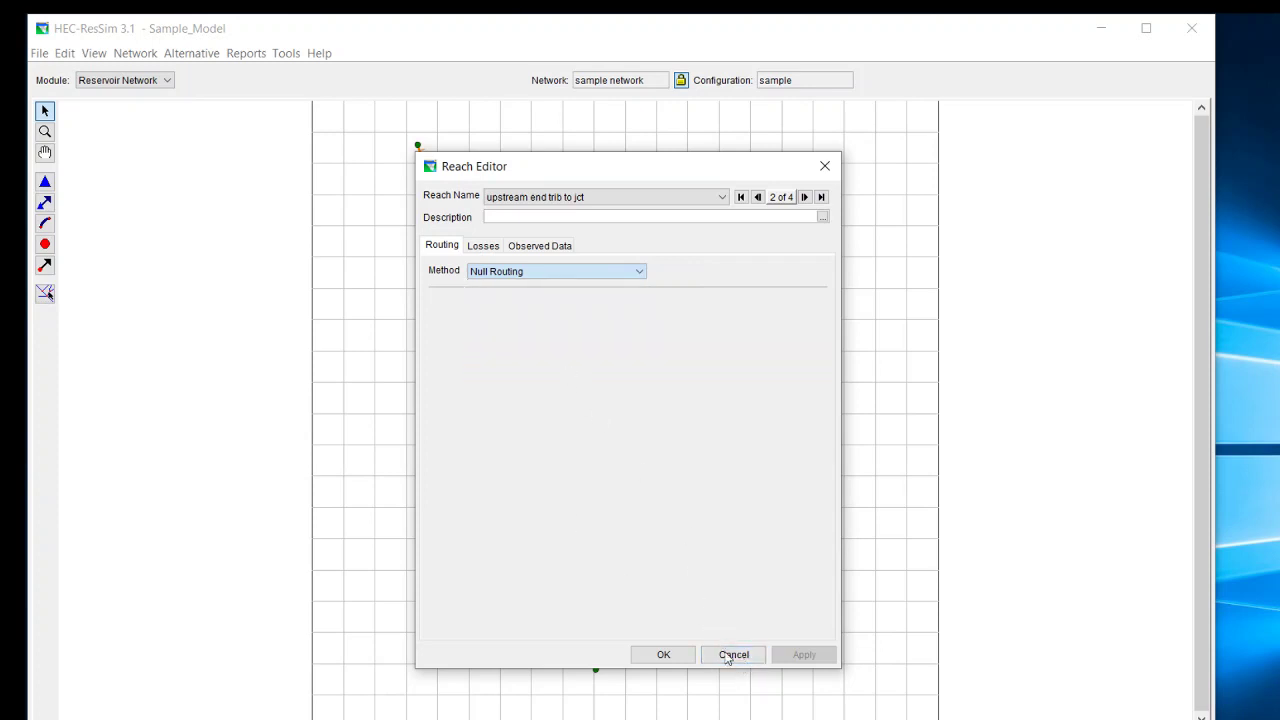
left_click(730, 654)
left_click(182, 53)
left_click(196, 80)
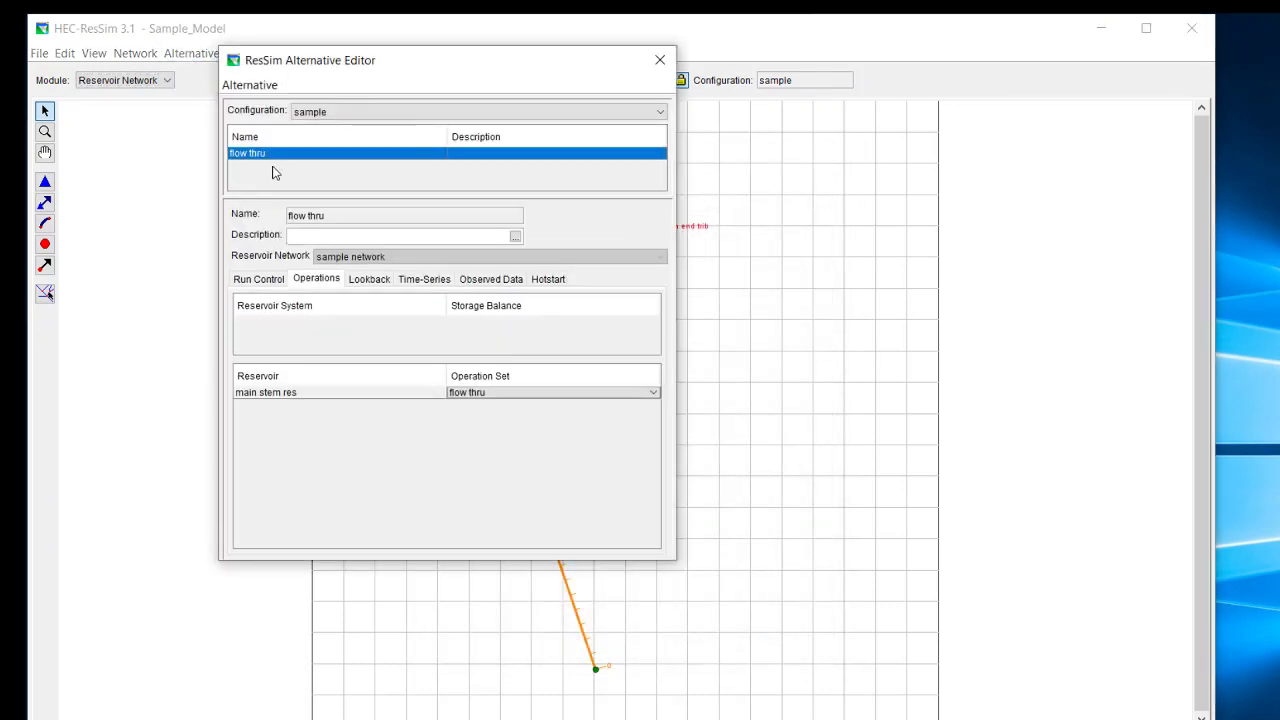
left_click(257, 88)
left_click(258, 104)
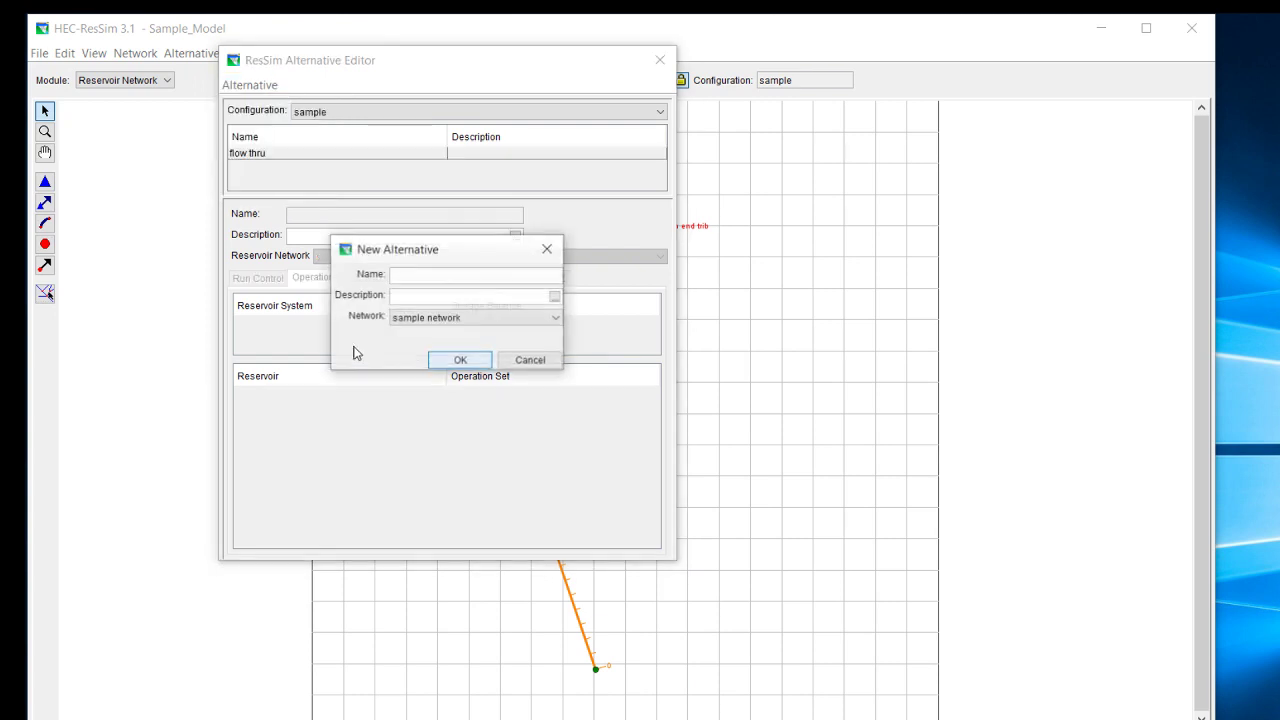
left_click(533, 361)
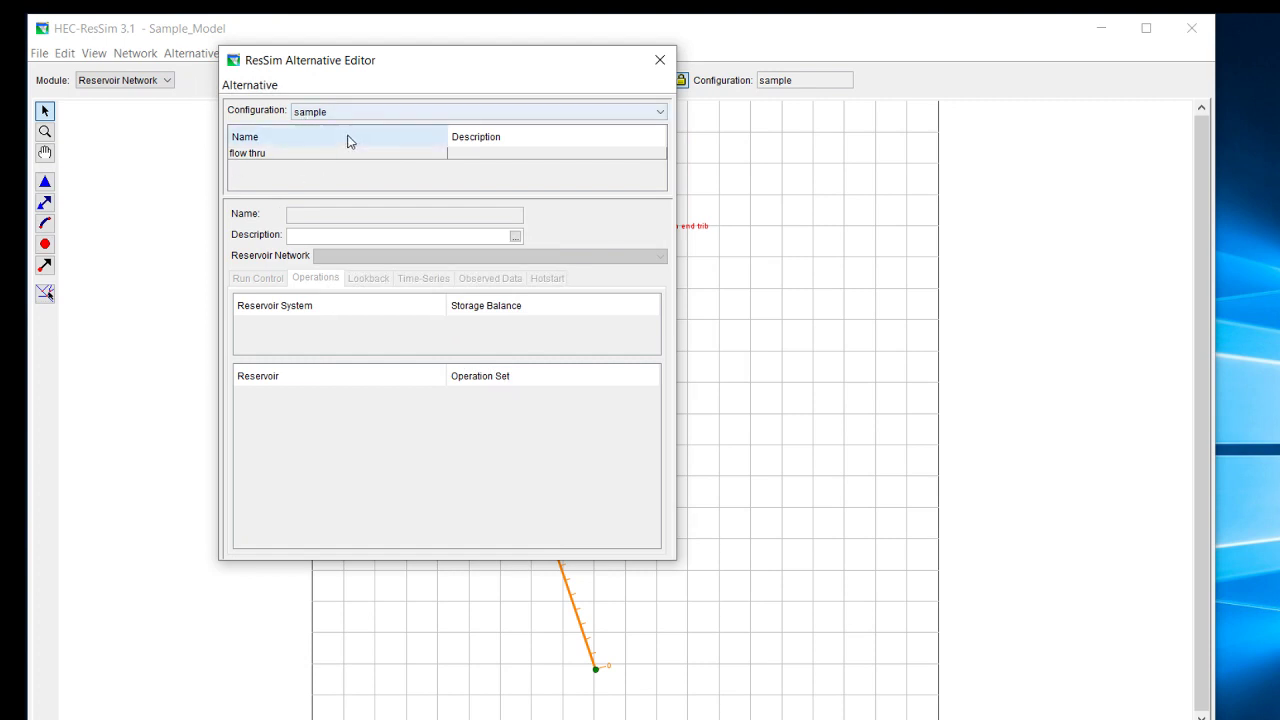
left_click(314, 152)
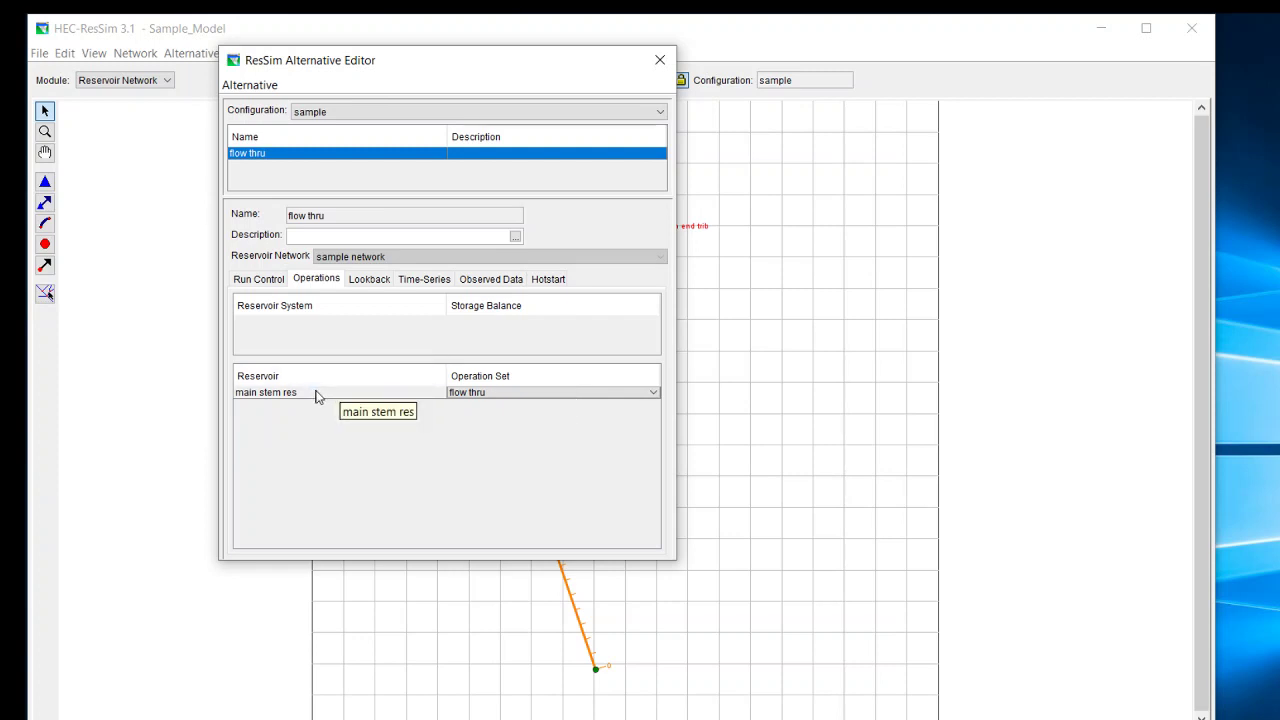
left_click(560, 393)
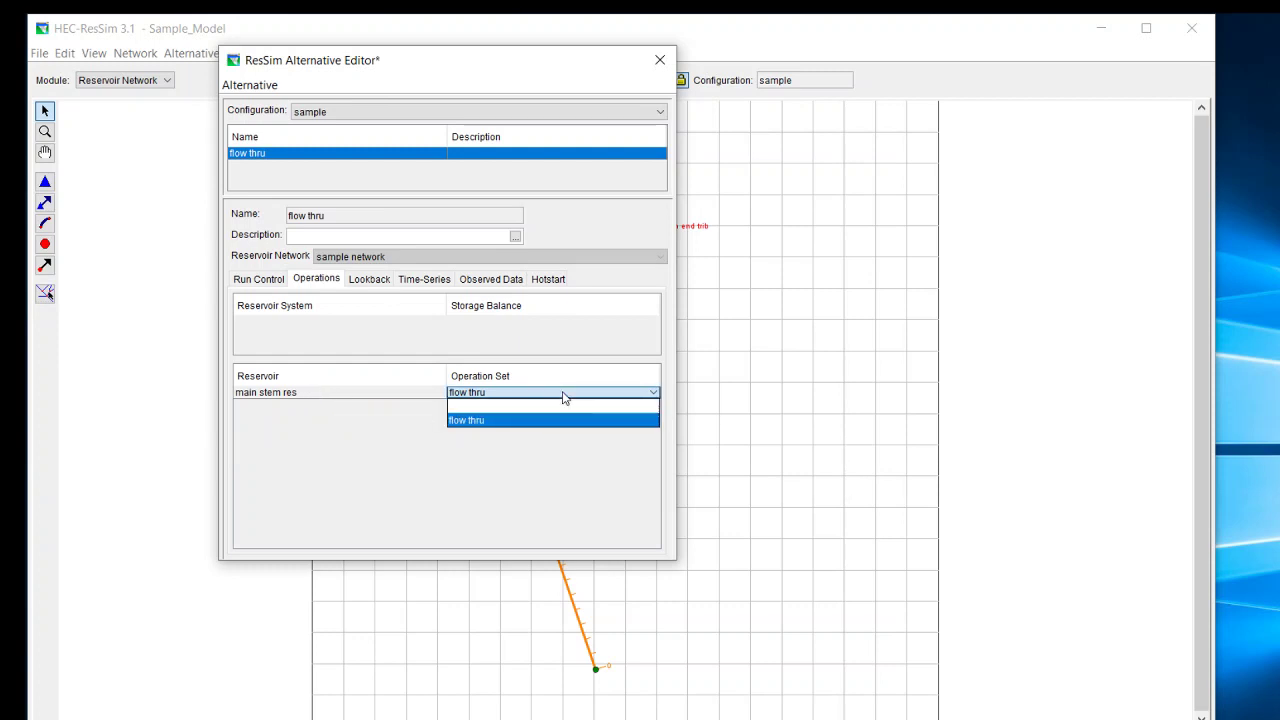
left_click(563, 395)
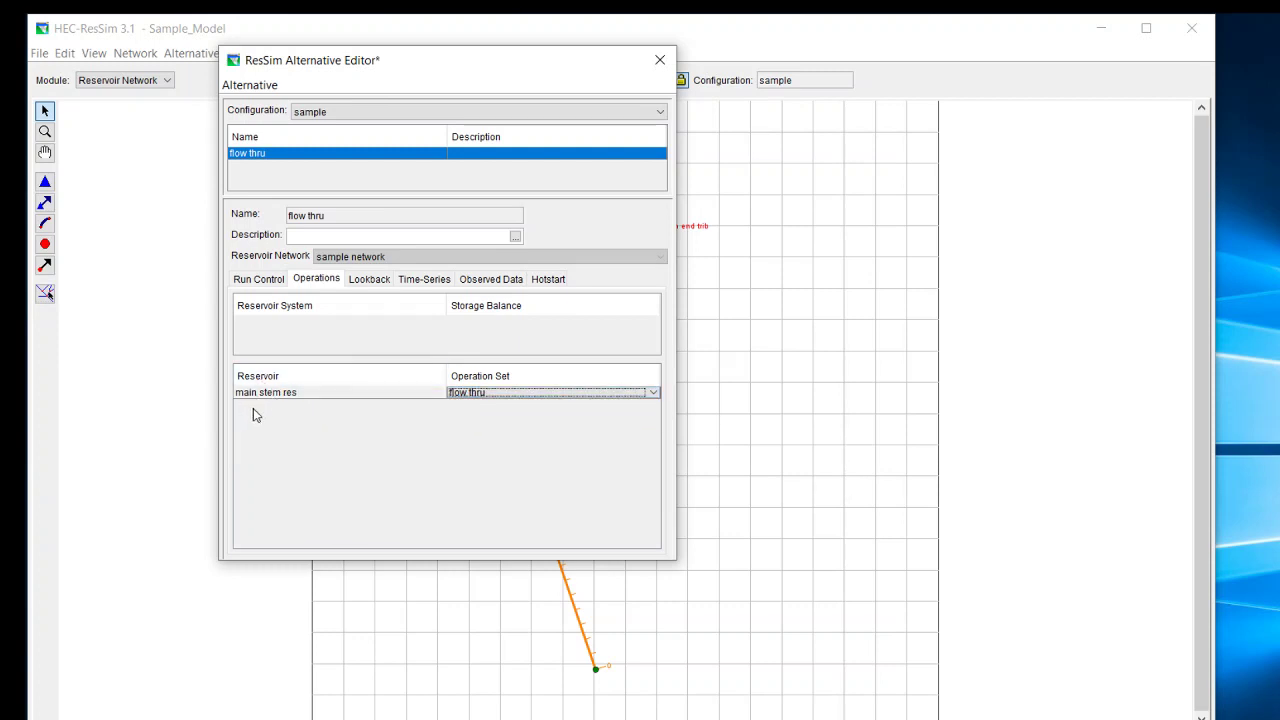
left_click(660, 63)
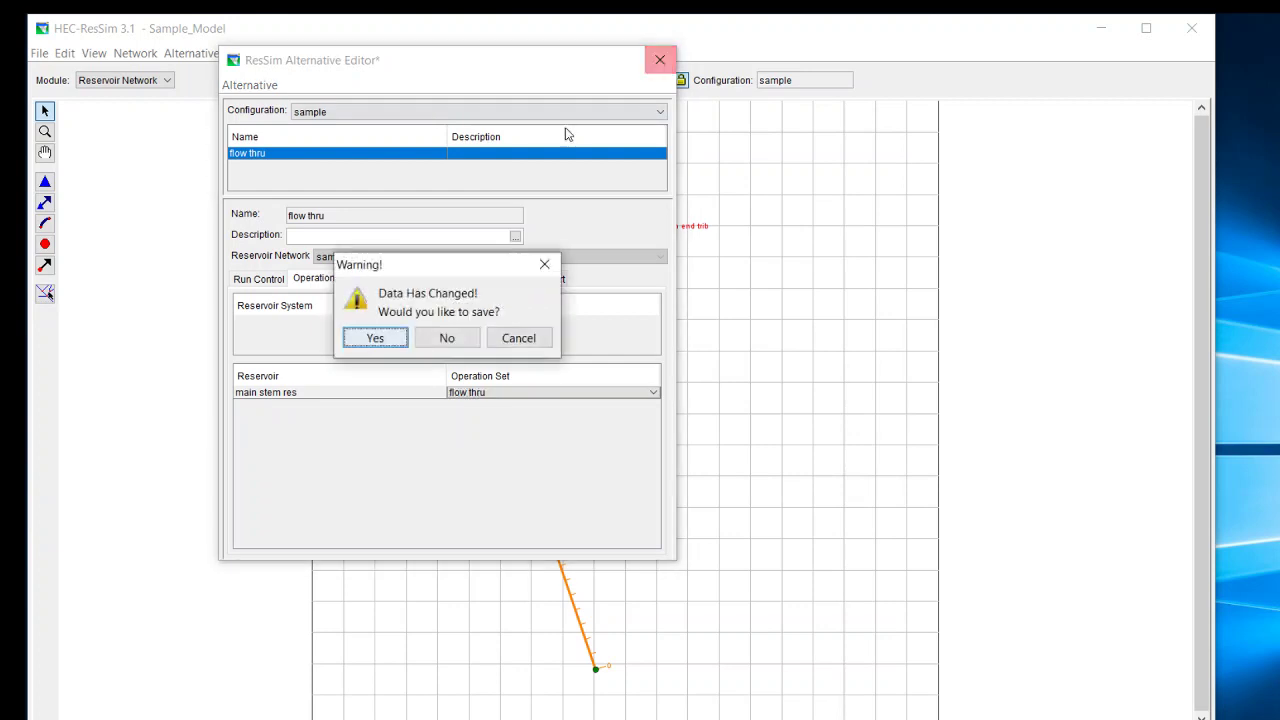
left_click(437, 339)
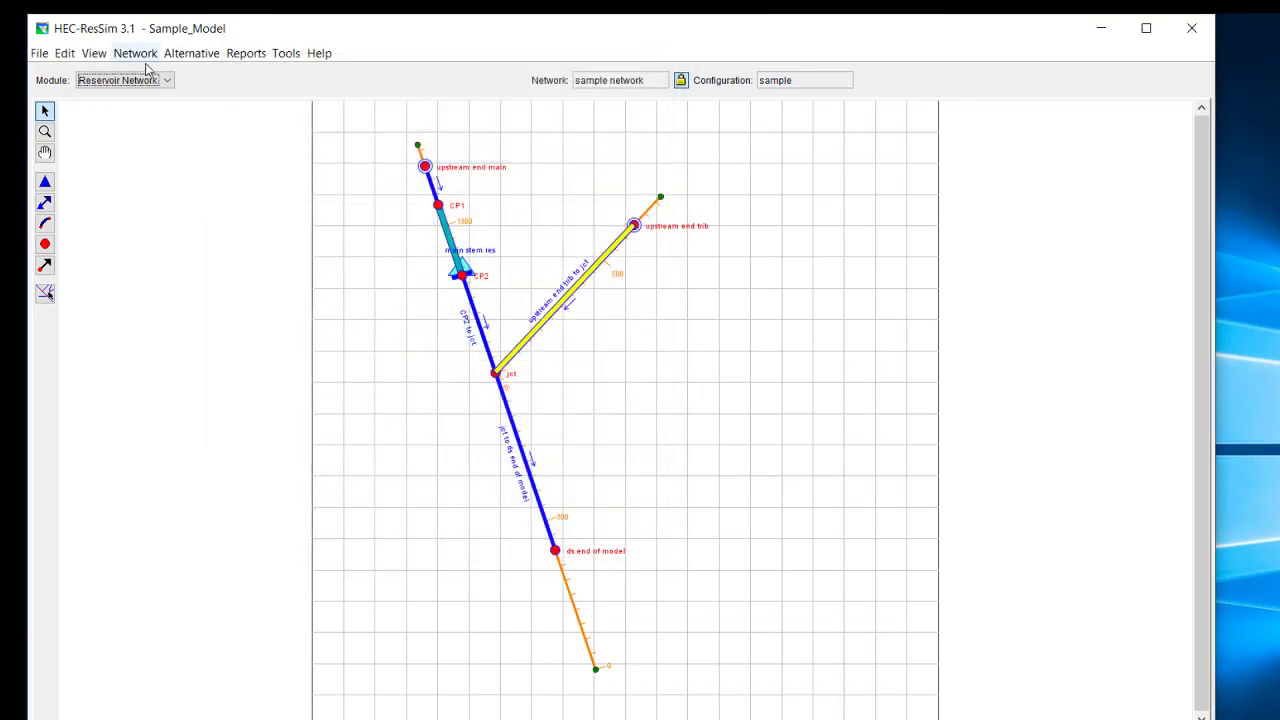
right_click(449, 242)
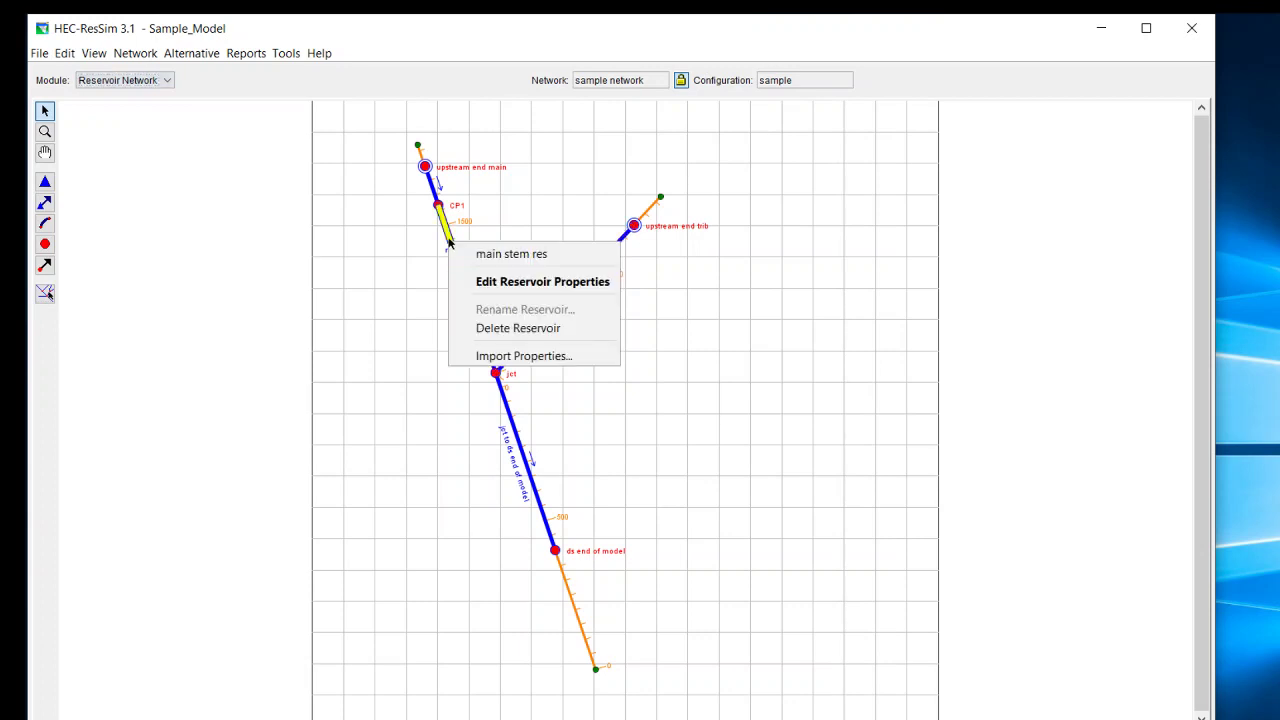
left_click(487, 283)
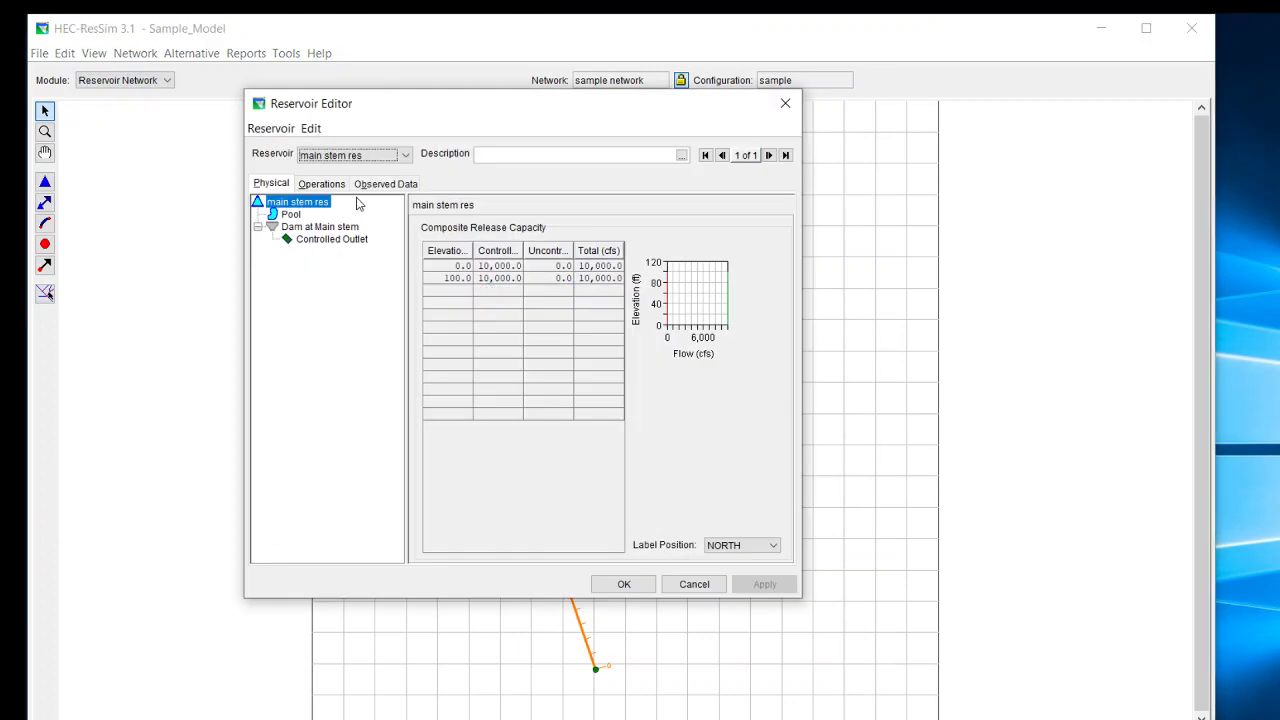
left_click(322, 186)
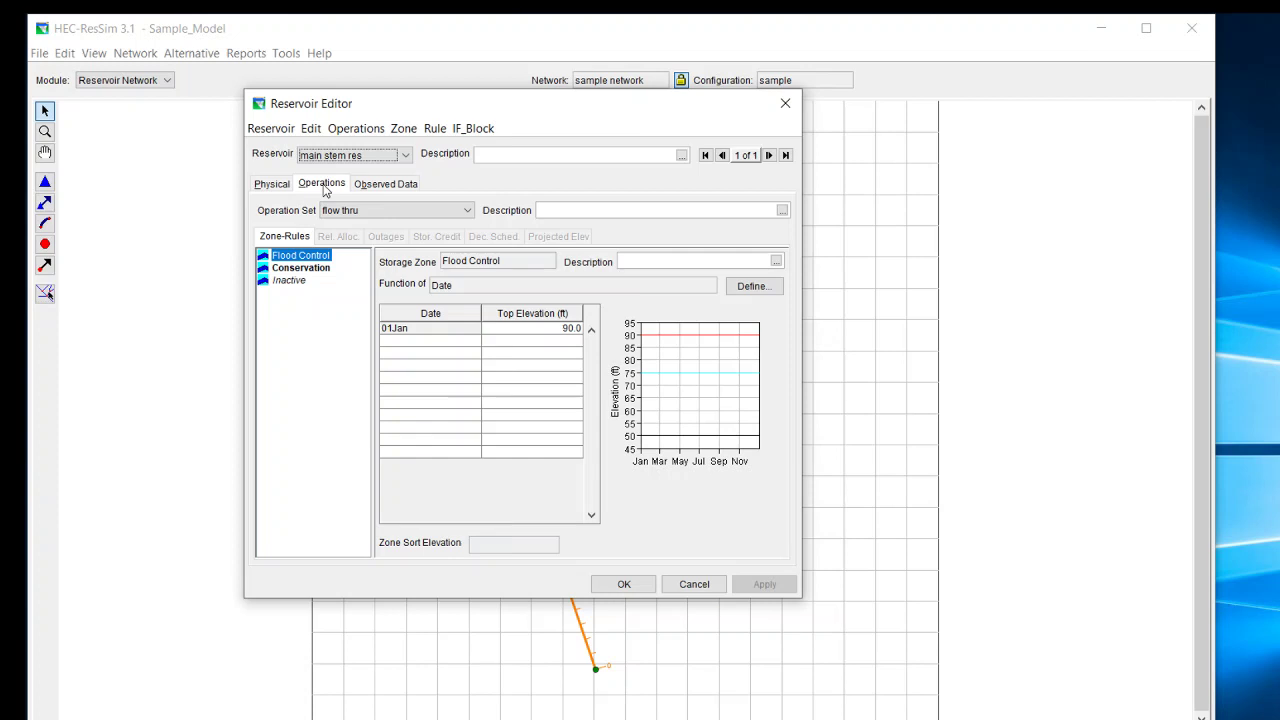
left_click(302, 268)
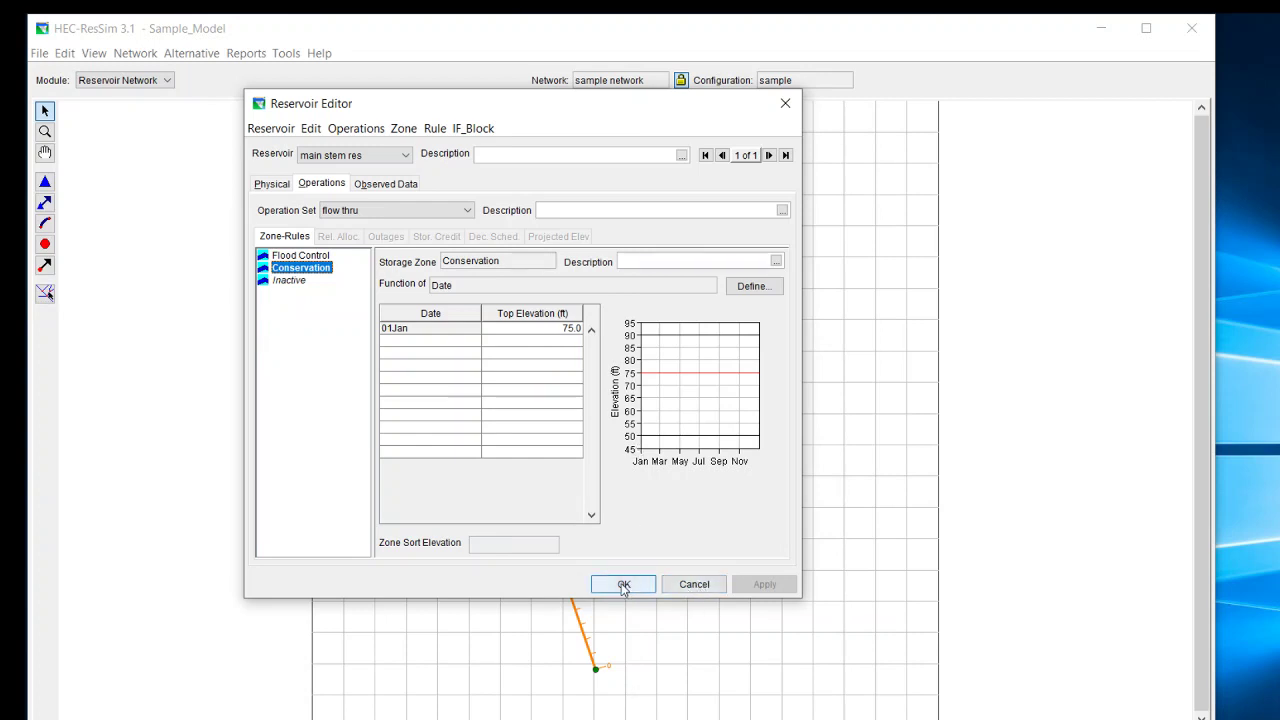
left_click(693, 585)
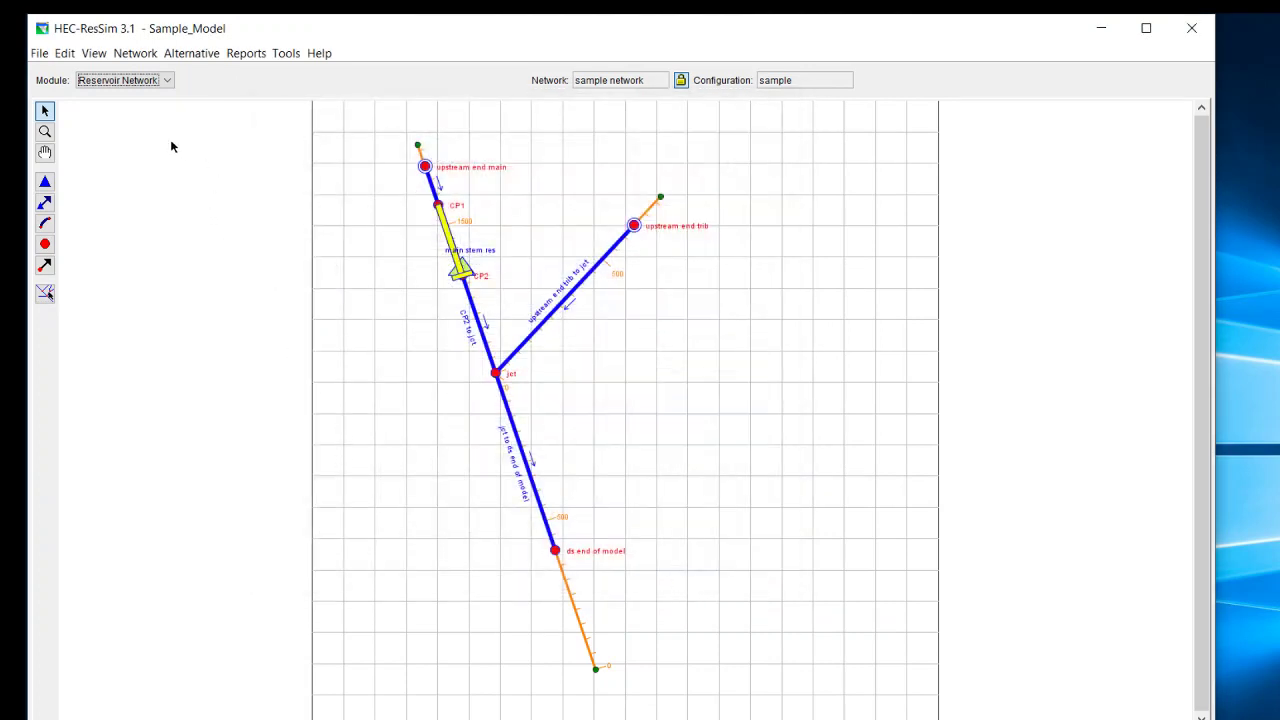
Switch to the Simulation module to list the 10–25 Jan 2019 simulation and its flow thru alternative
left_click(167, 80)
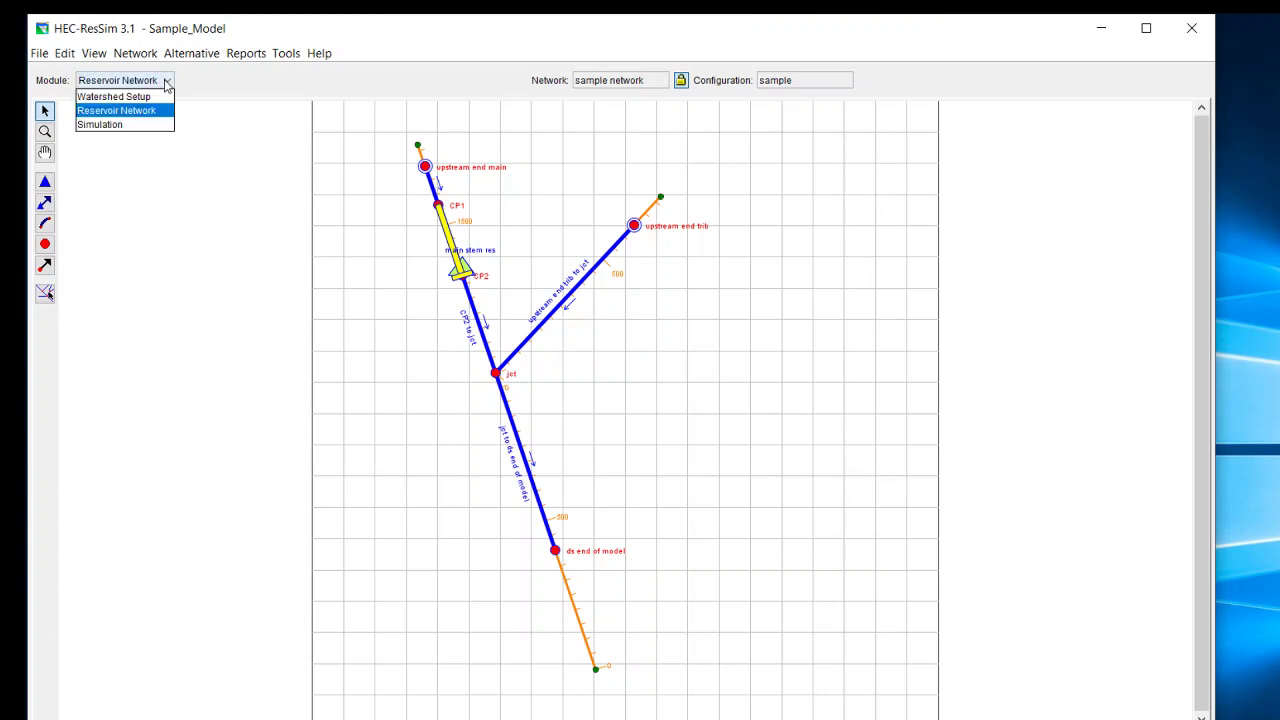
left_click(141, 124)
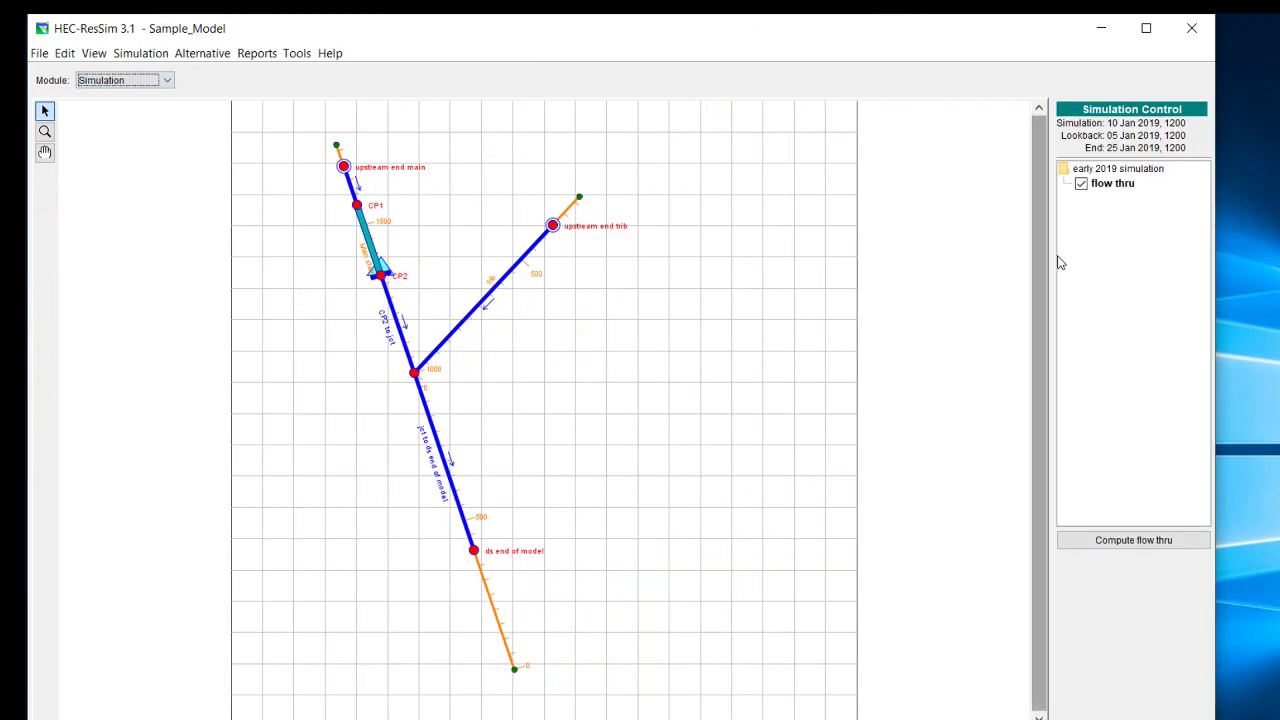